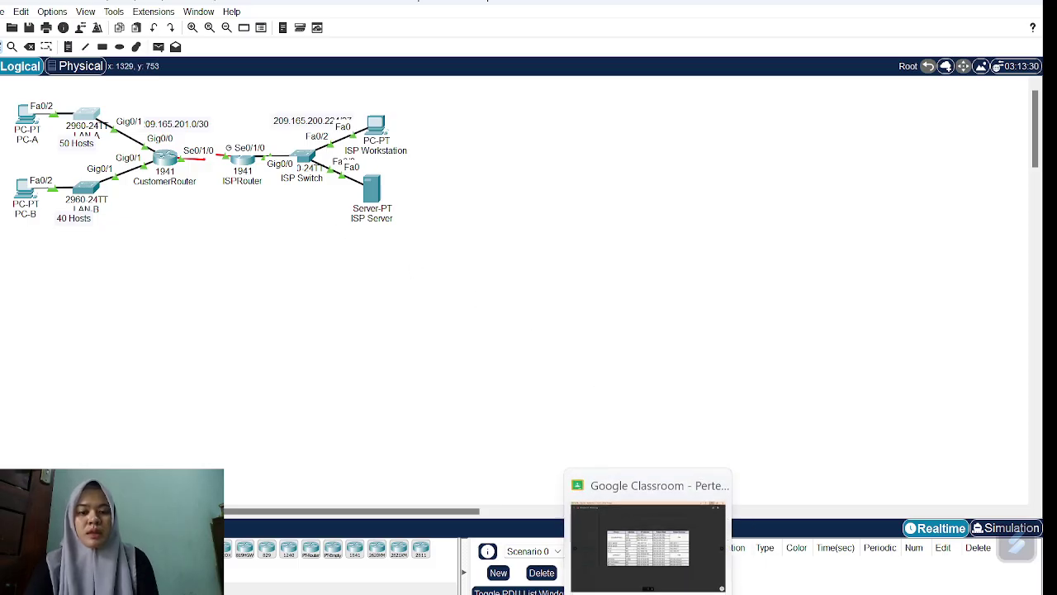
Switch to the Google Classroom image to review the IP addressing table, and return to Packet Tracer's activity instructions.
left_click(648, 548)
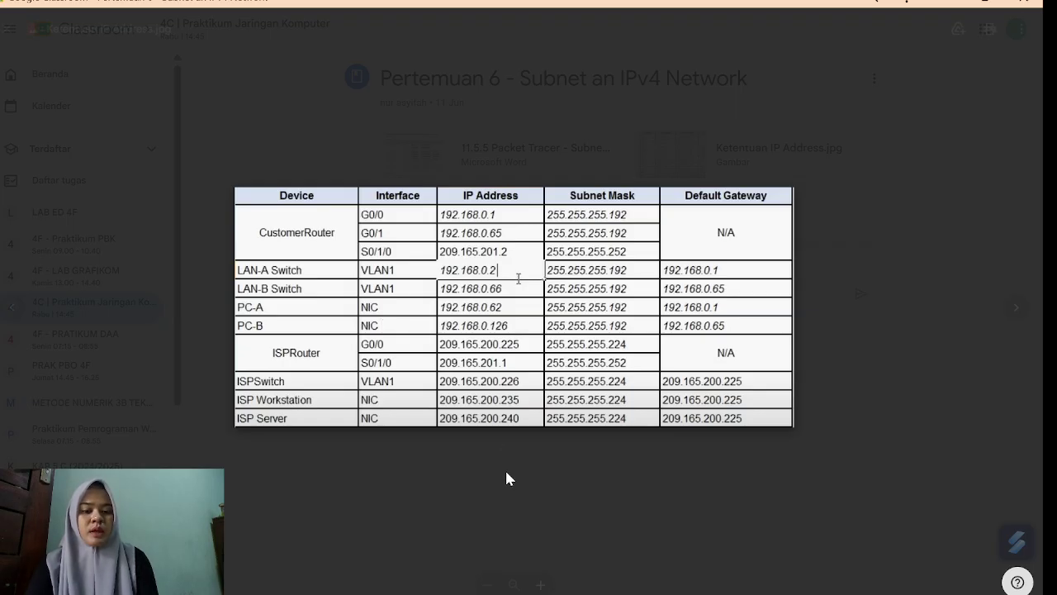
mouse_move(719, 548)
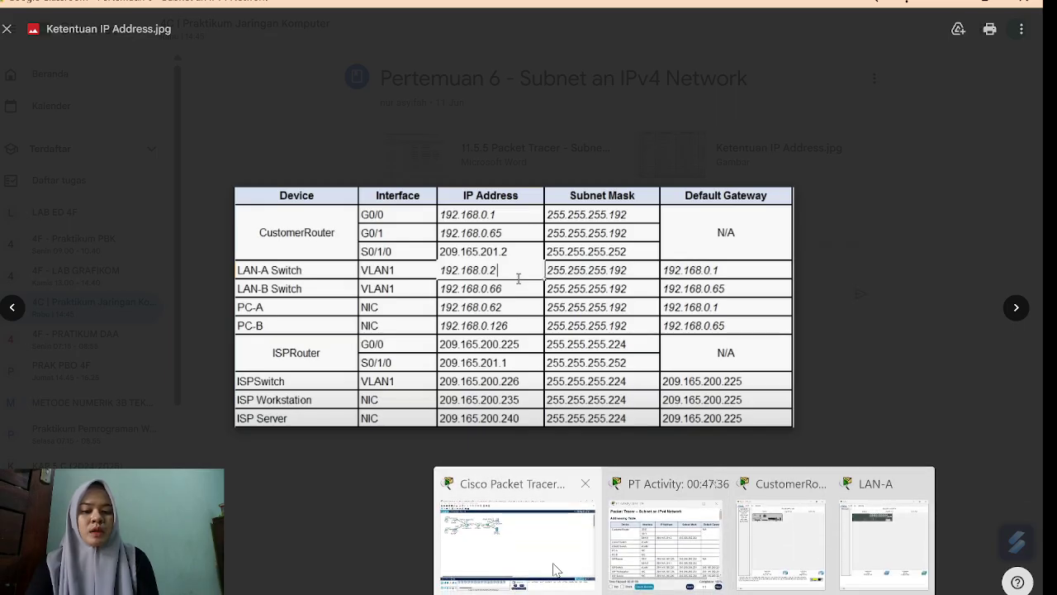
left_click(506, 541)
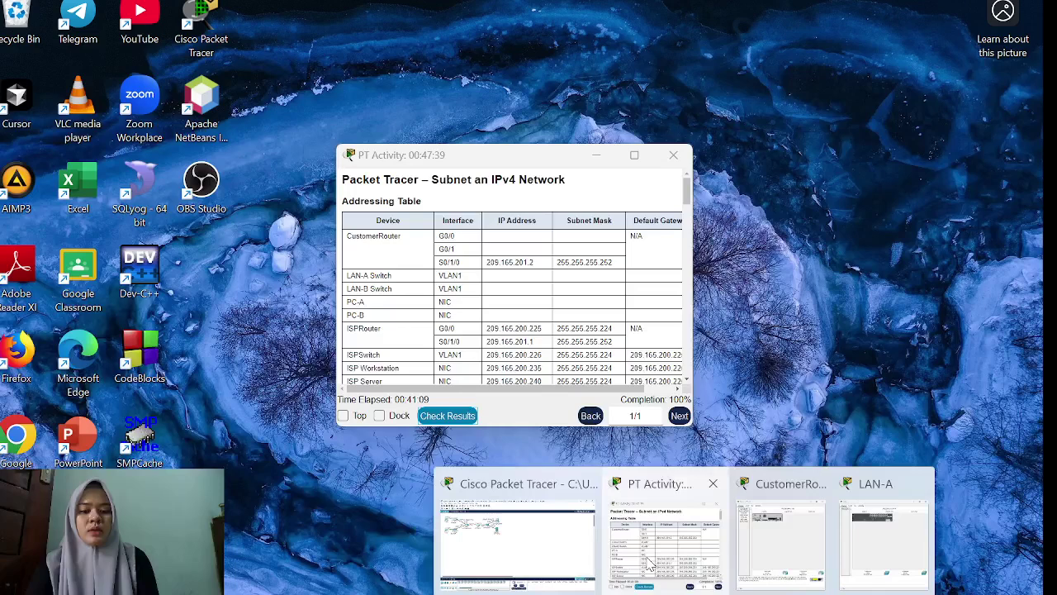
left_click(650, 564)
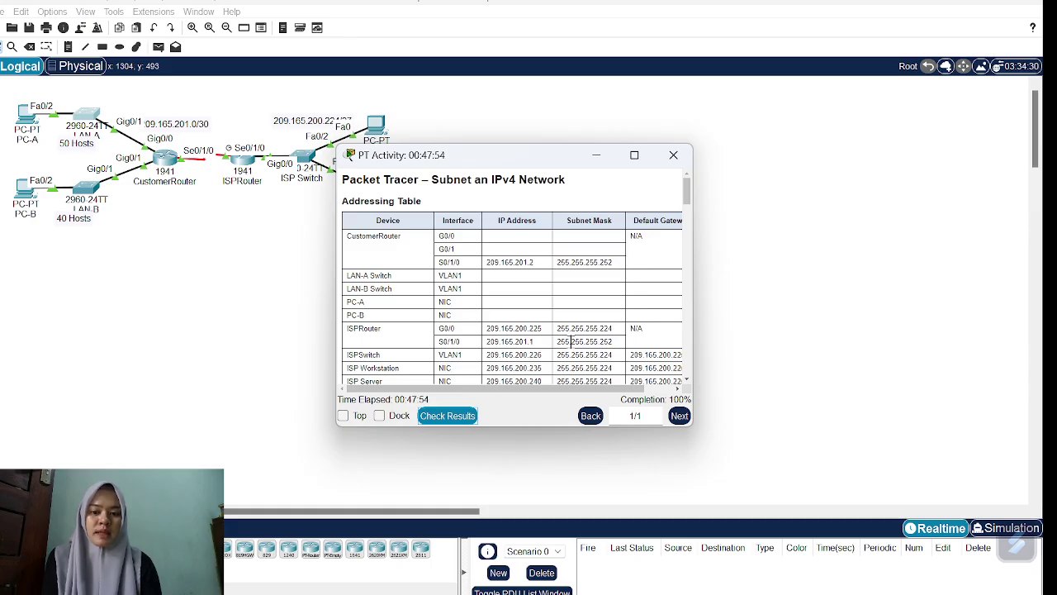
Check the activity results down to the individual assessment items, and close the results and the instructions window.
left_click(447, 415)
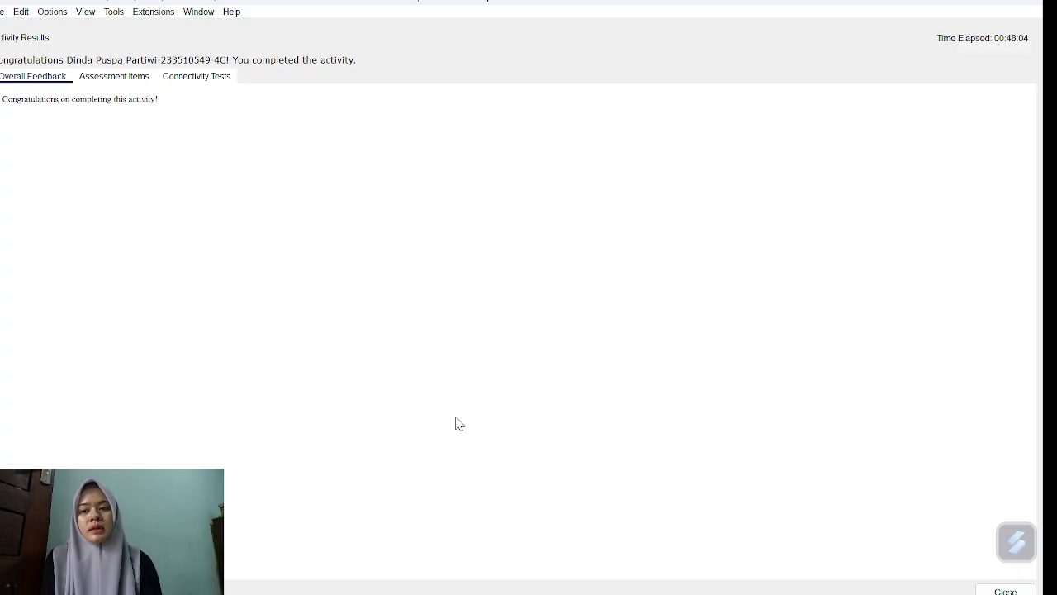
left_click(110, 76)
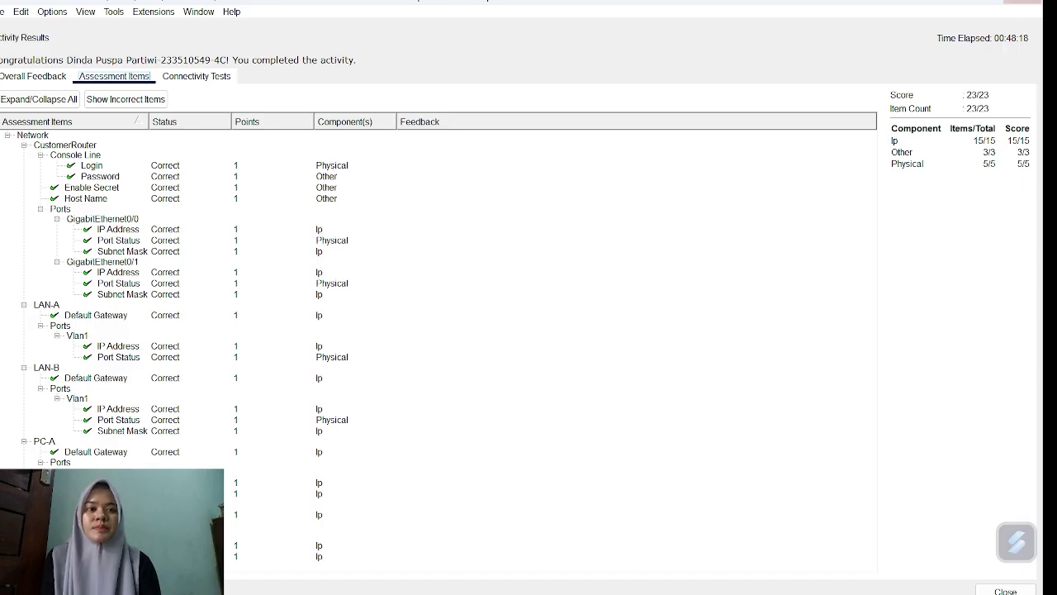
left_click(1022, 3)
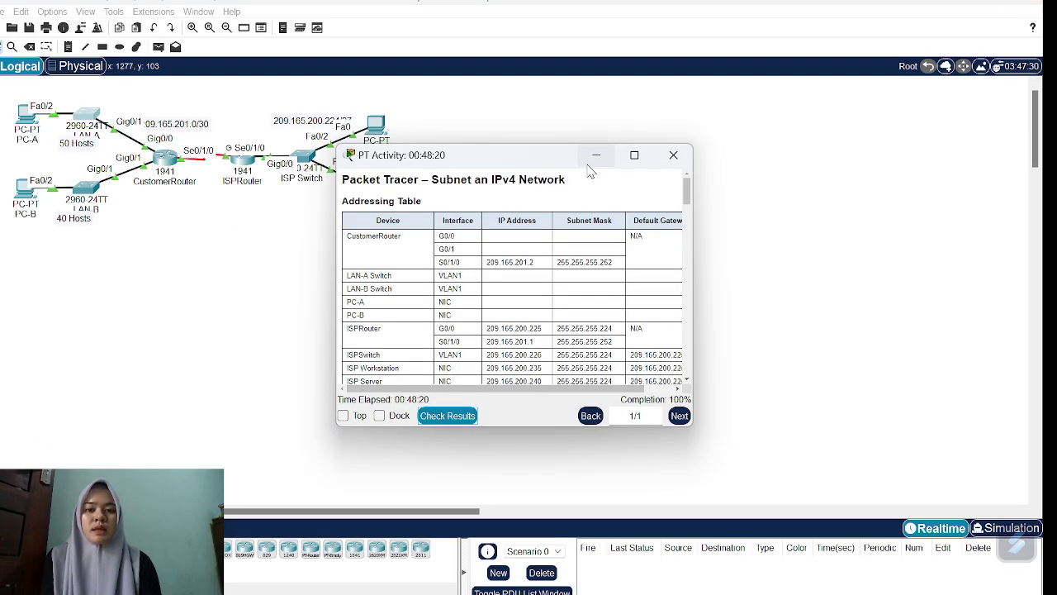
left_click(596, 156)
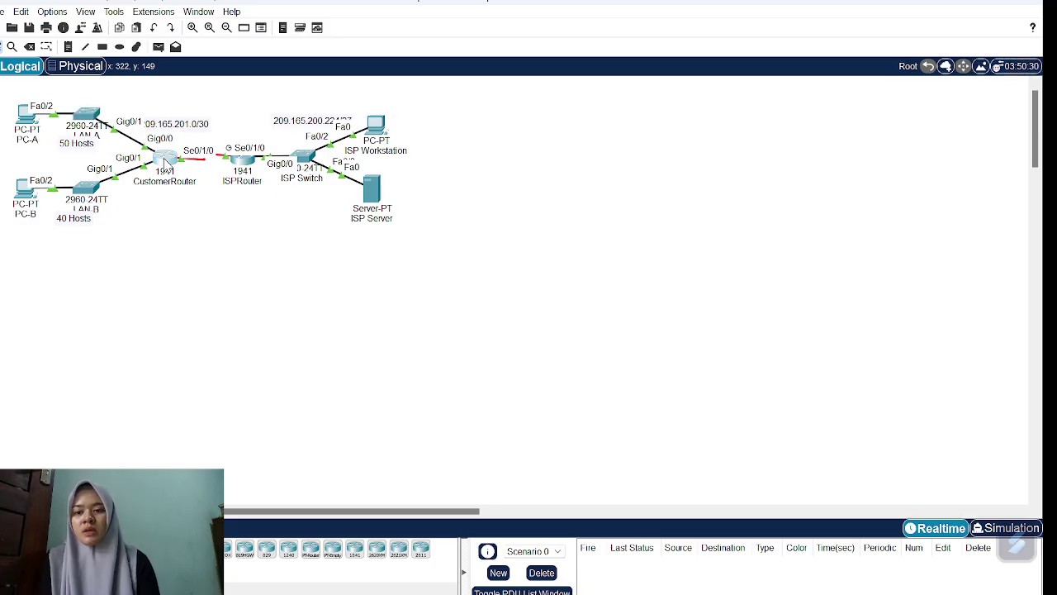
Open the CustomerRouter's command line and look through its output from start to end.
left_click(166, 161)
left_click(458, 62)
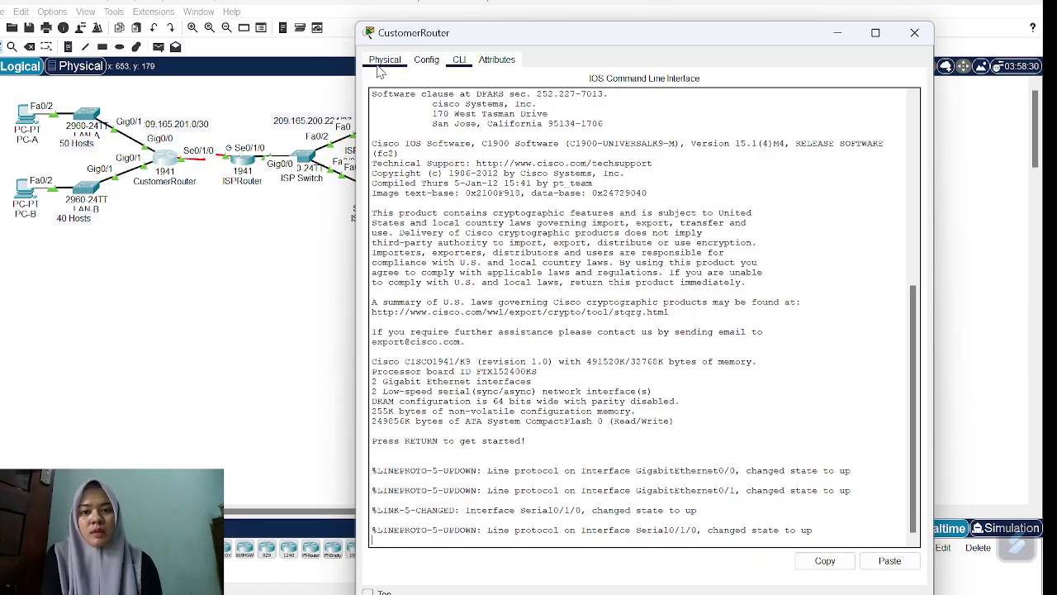
scroll(581, 333, "up", 10)
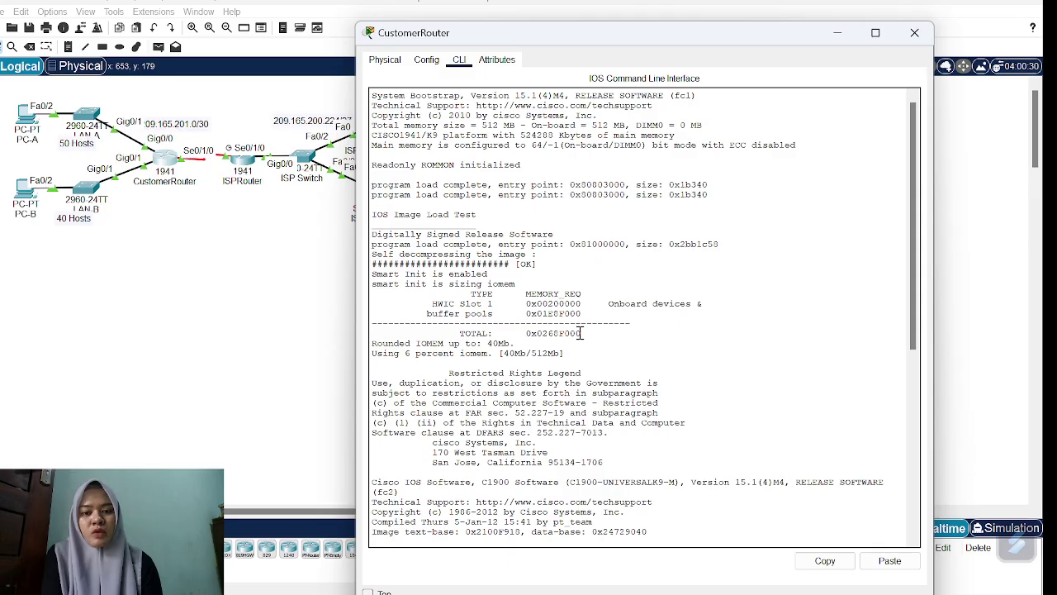
scroll(581, 333, "down", 10)
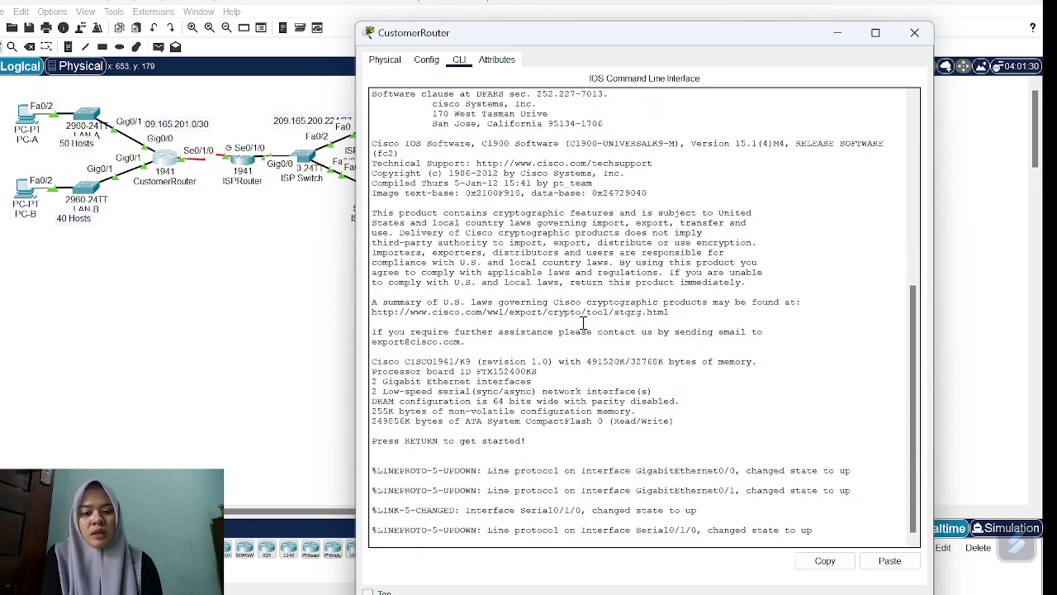
Switch to the Word document "belum jarkom" and examine the command-line screenshots of the LAN-A and LAN-B switch configurations.
left_click(721, 591)
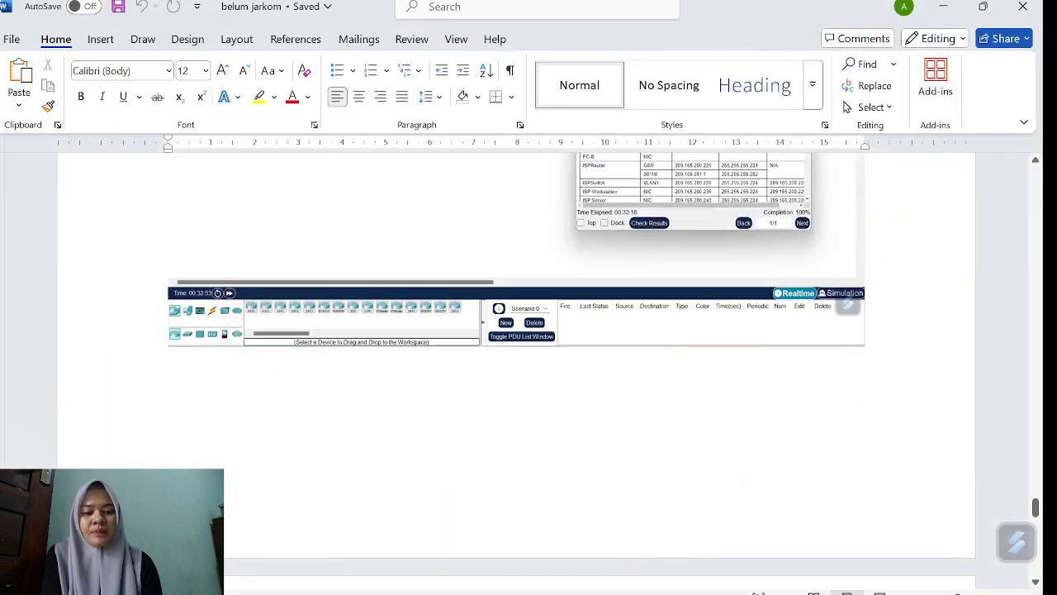
scroll(410, 384, "up", 15)
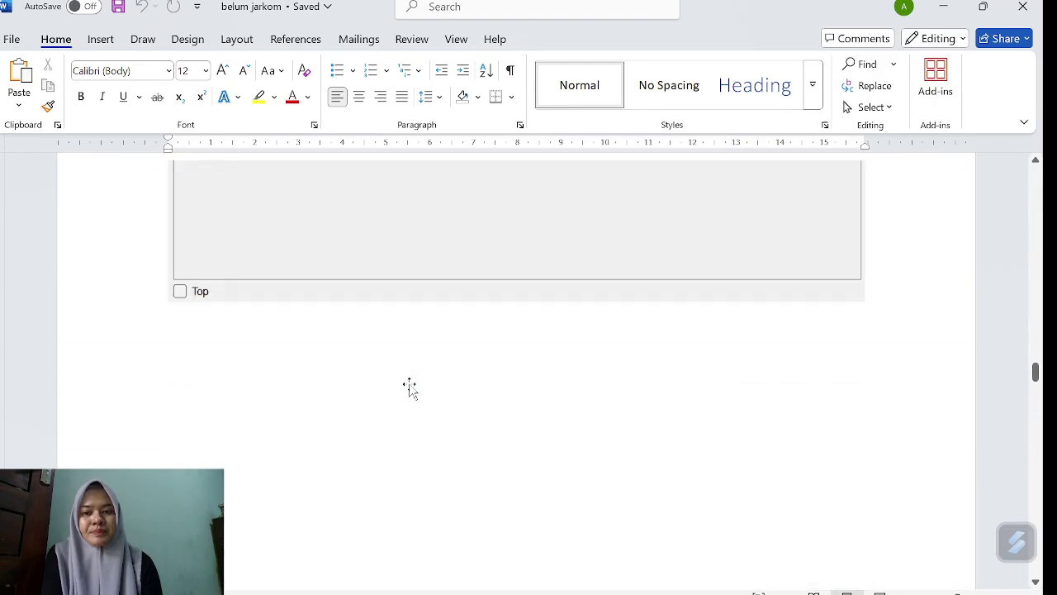
scroll(411, 385, "up", 15)
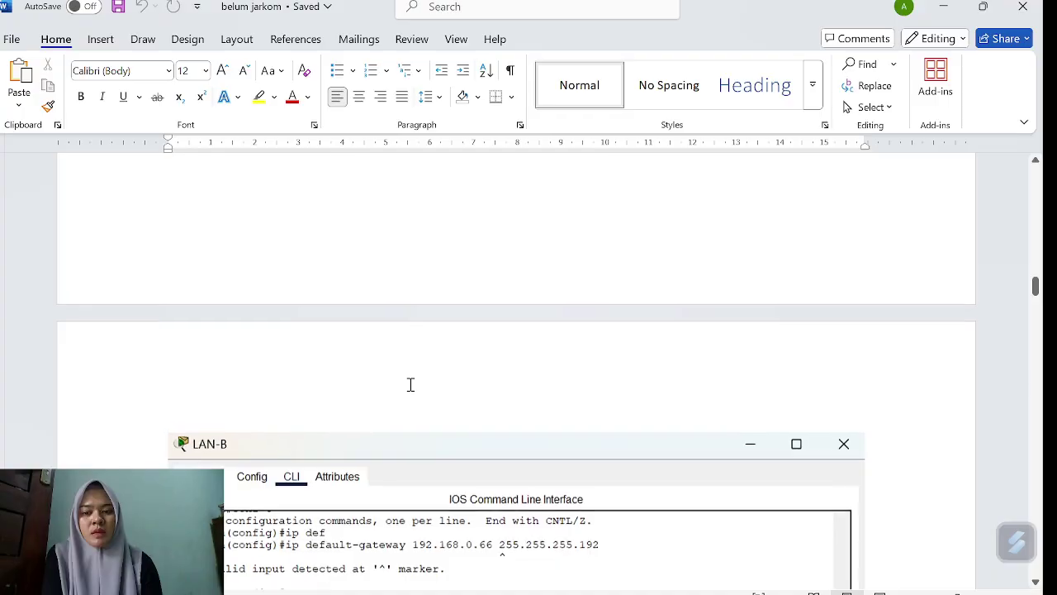
scroll(411, 385, "down", 8)
scroll(411, 385, "up", 2)
scroll(410, 385, "down", 5)
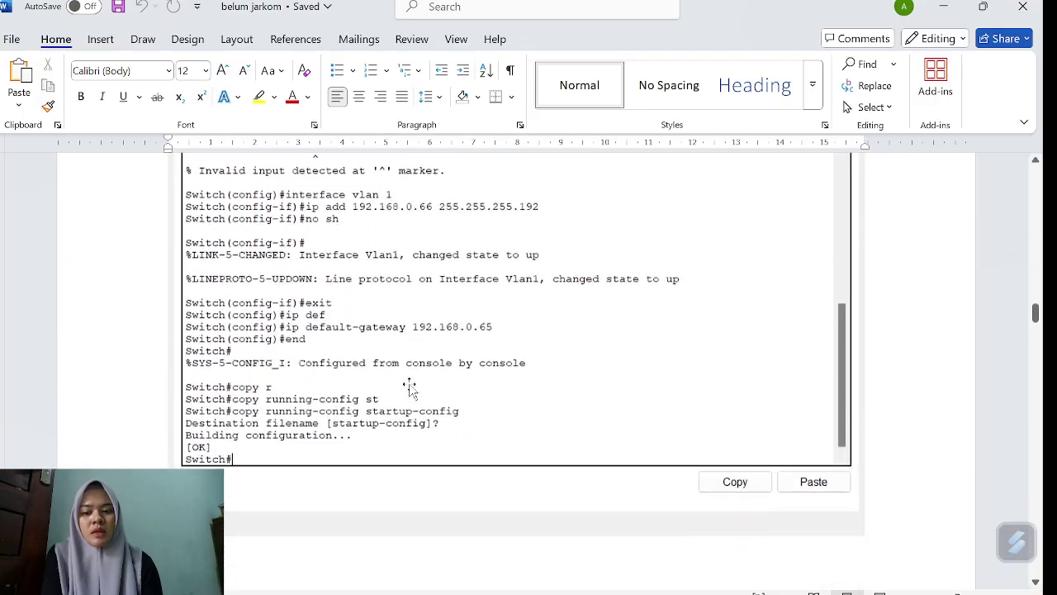
scroll(411, 385, "up", 5)
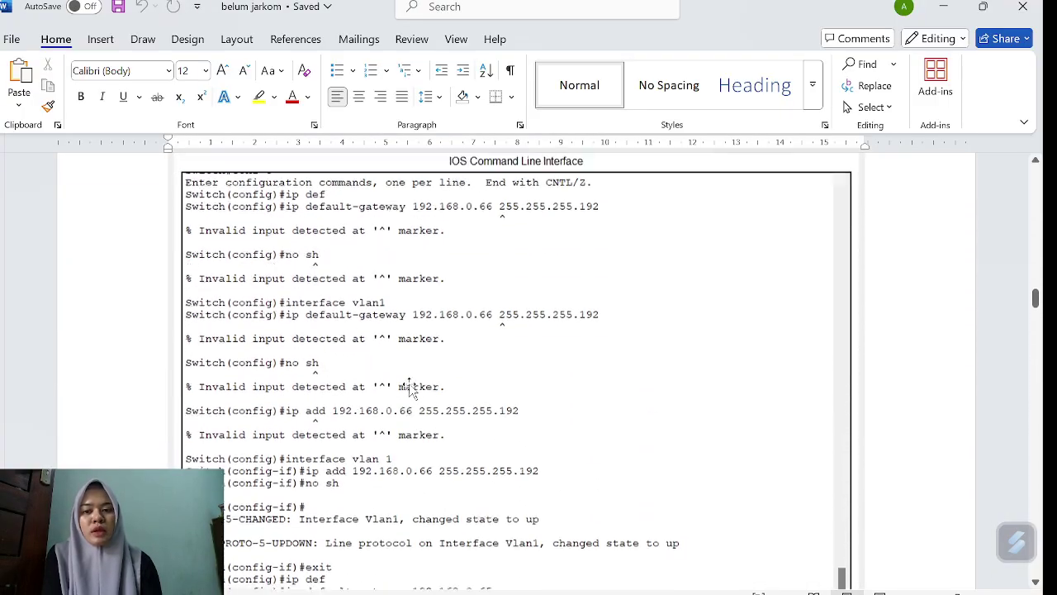
scroll(410, 385, "up", 3)
scroll(525, 482, "up", 6)
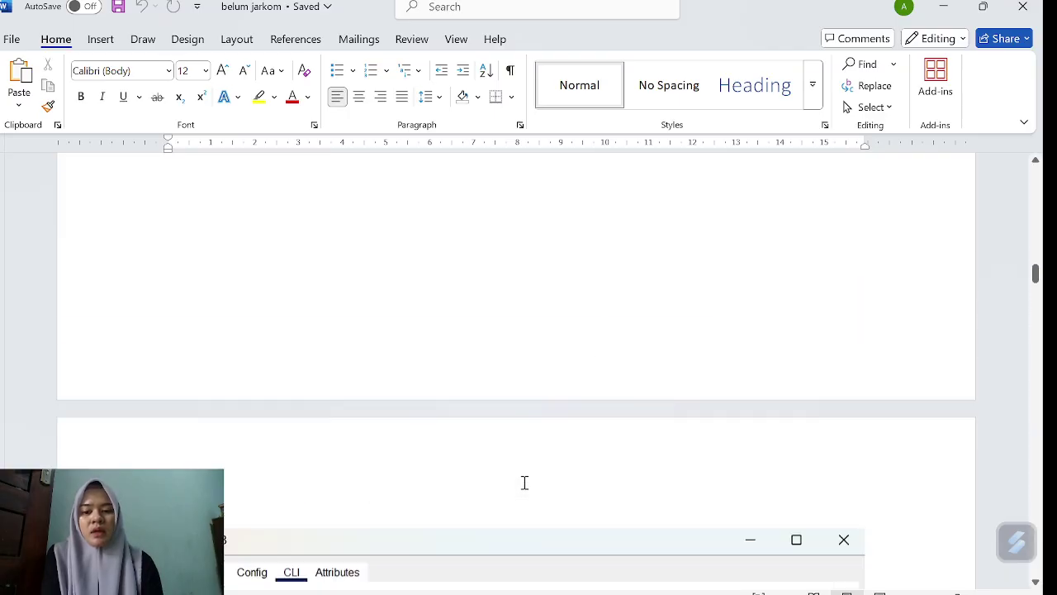
scroll(524, 482, "down", 8)
scroll(524, 484, "up", 5)
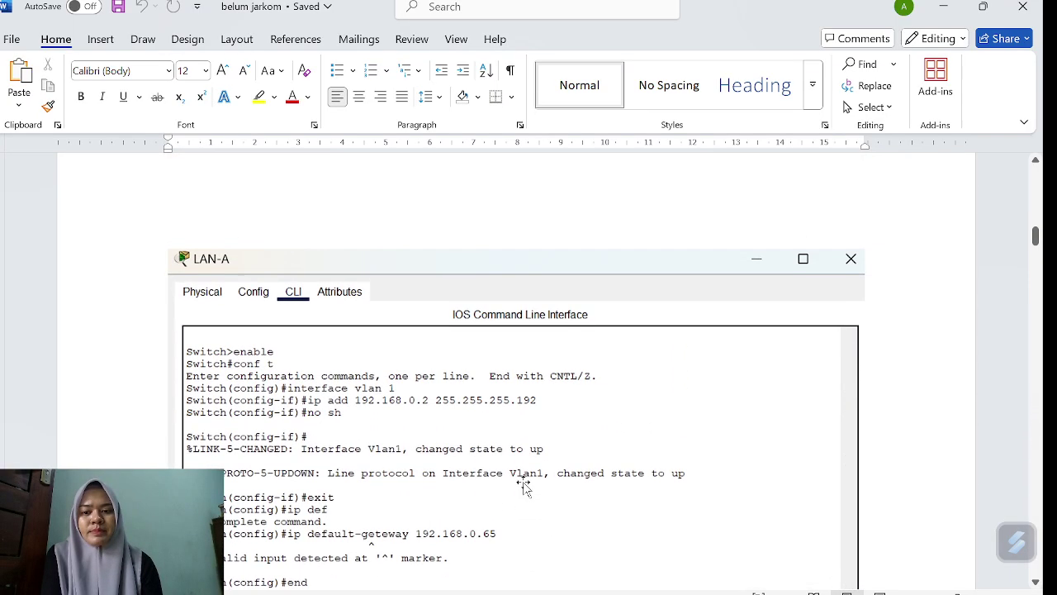
scroll(524, 486, "down", 10)
scroll(522, 484, "up", 10)
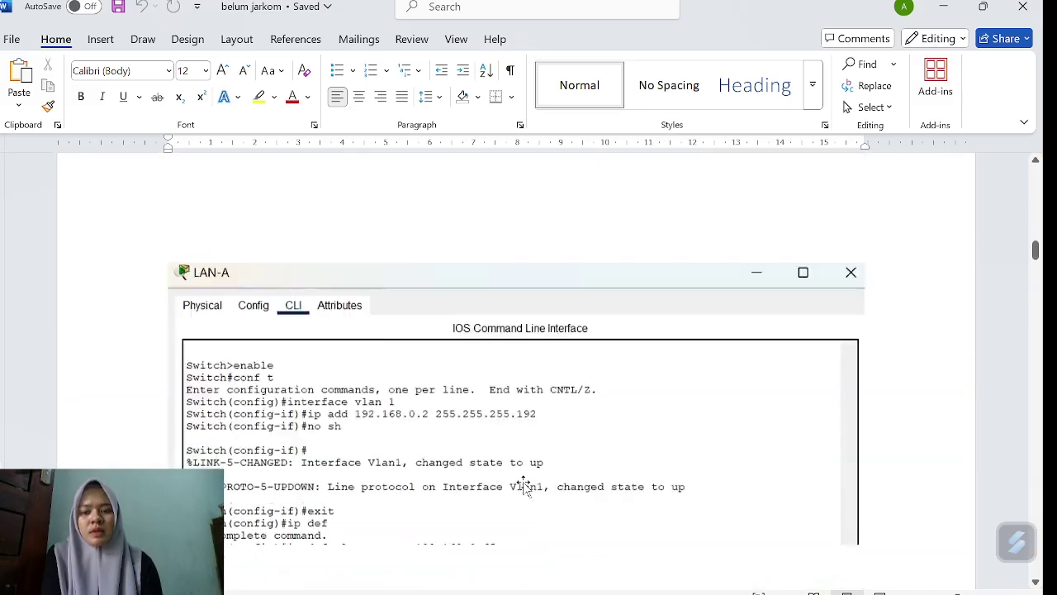
Find the CustomerRouter command-line screenshot in the document and read its password, hostname and interface configuration commands.
scroll(524, 486, "down", 12)
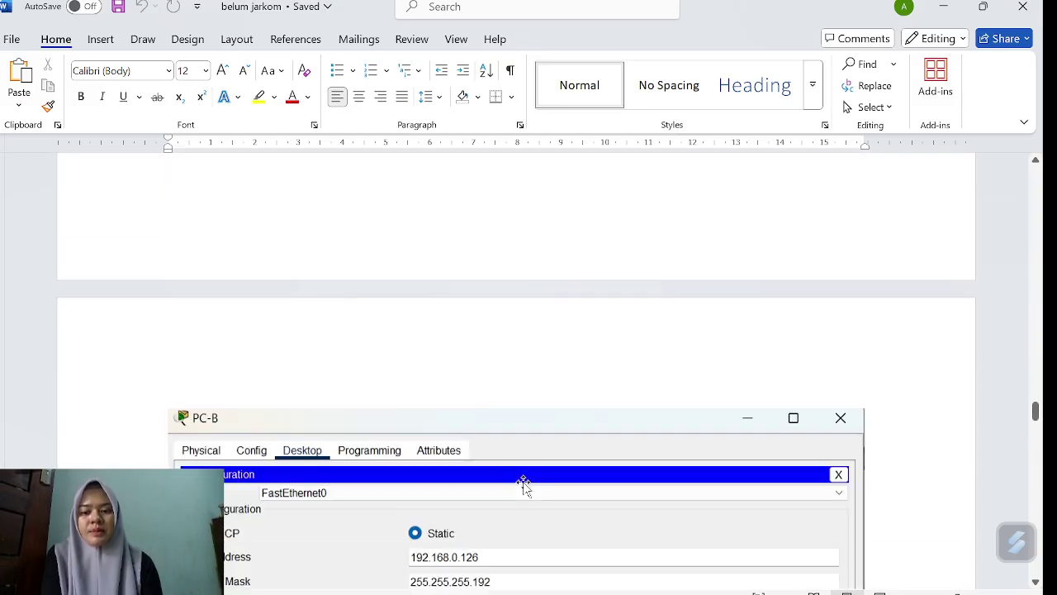
scroll(524, 485, "down", 12)
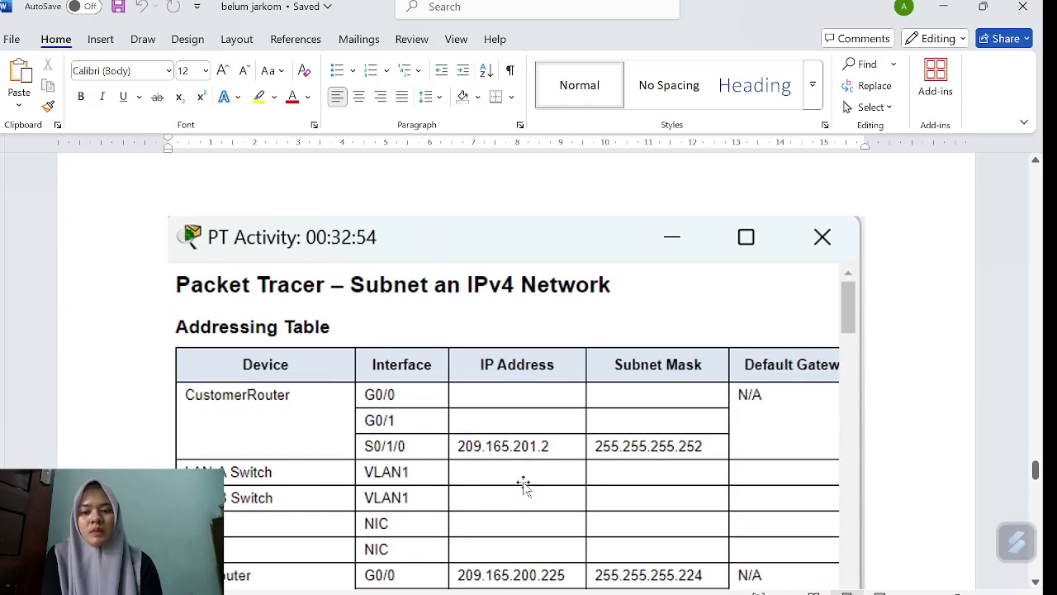
scroll(523, 486, "down", 12)
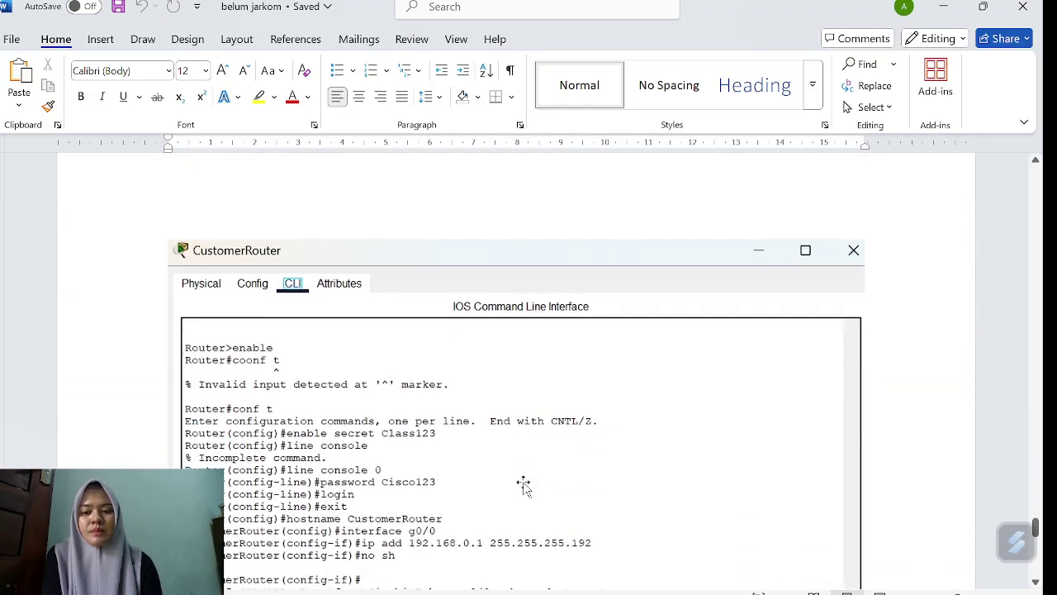
scroll(524, 486, "down", 5)
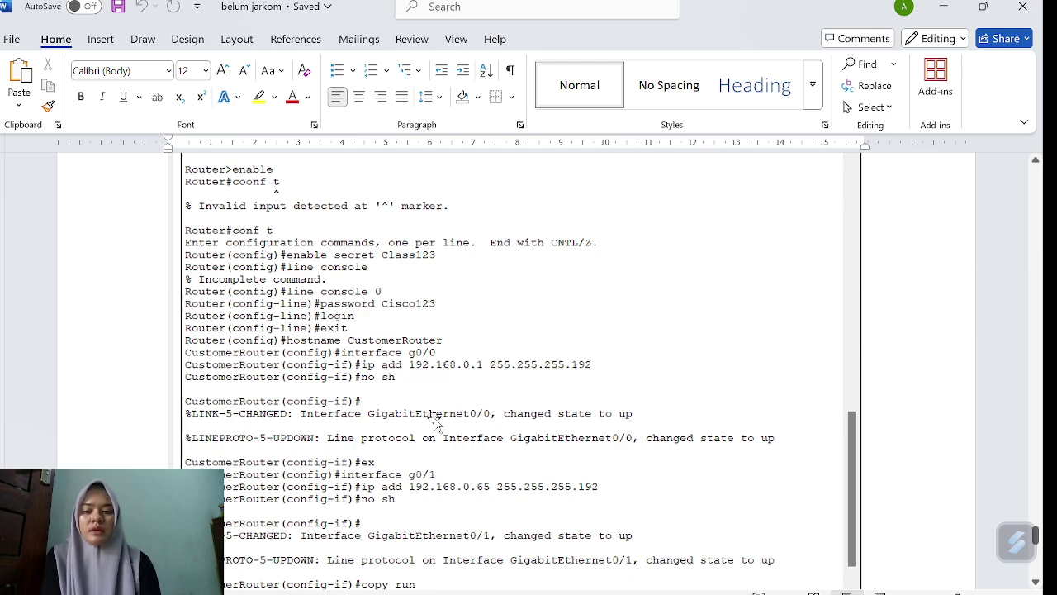
scroll(436, 421, "down", 5)
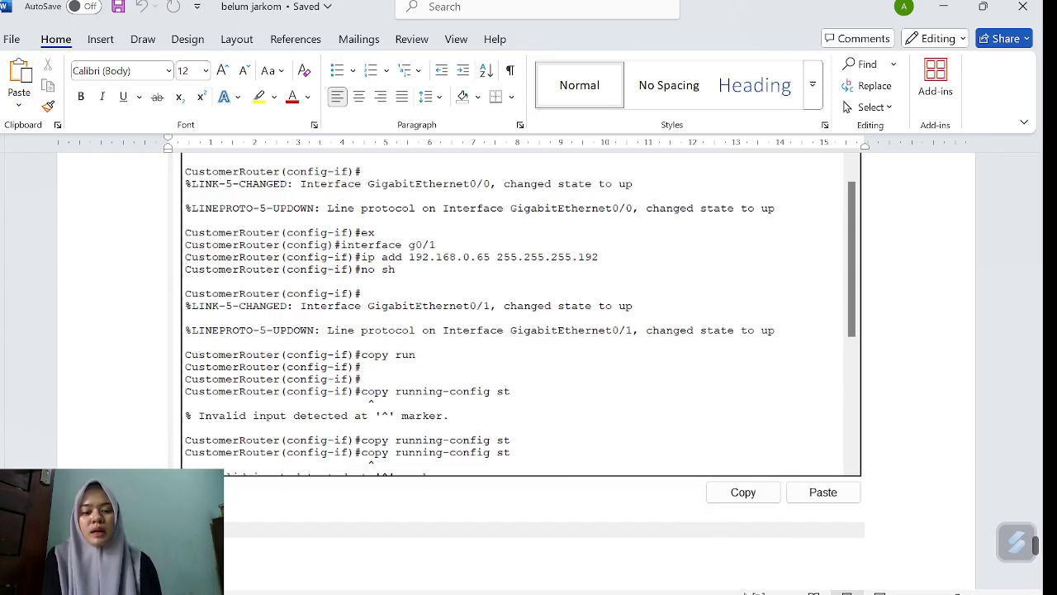
Switch back to the Packet Tracer topology, look through the LAN-A switch's command-line output, and close the switch window.
mouse_move(685, 591)
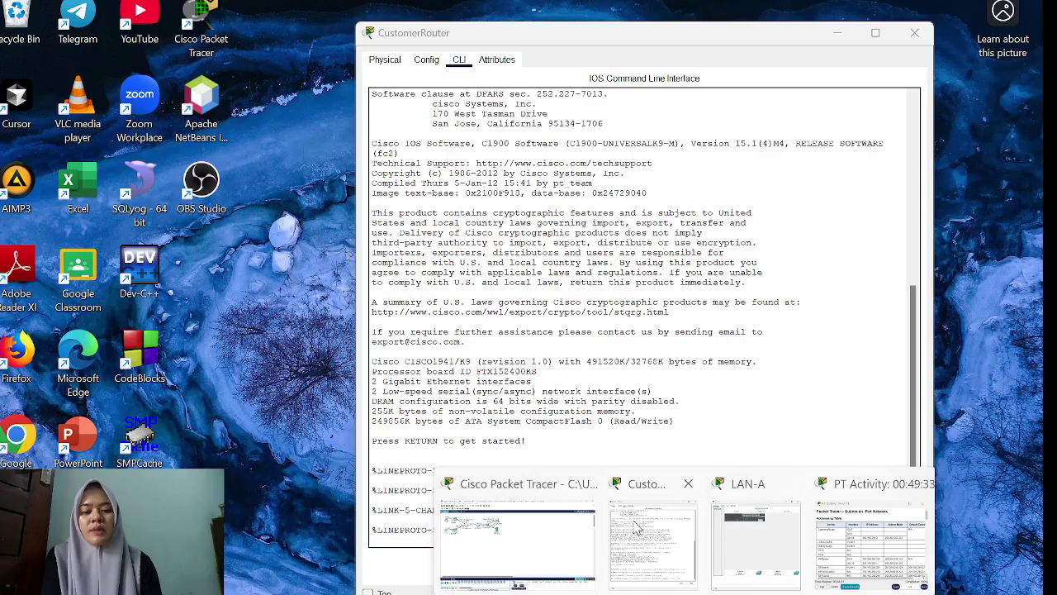
left_click(634, 521)
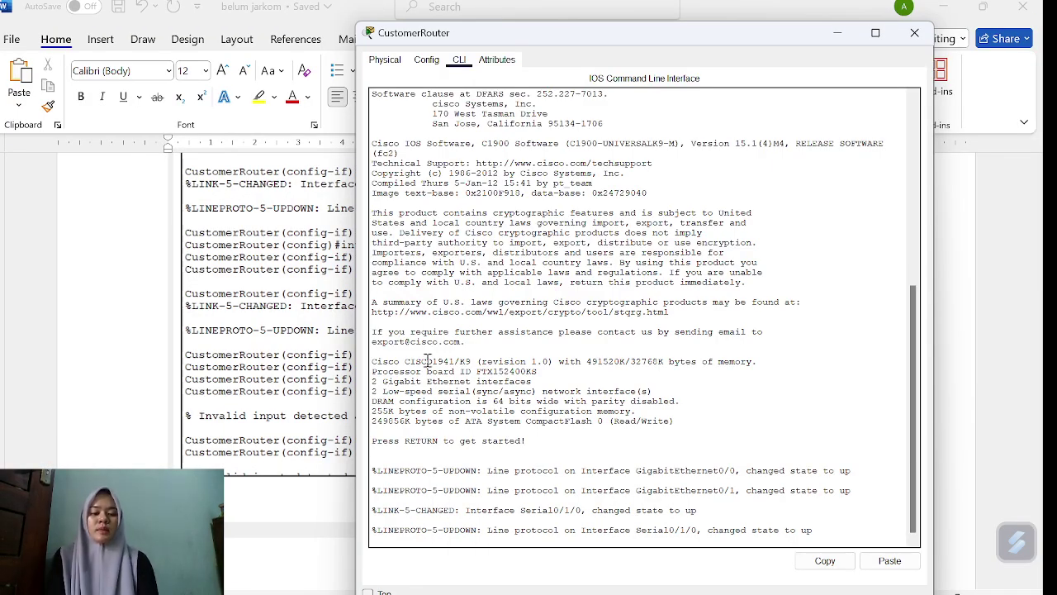
left_click(496, 537)
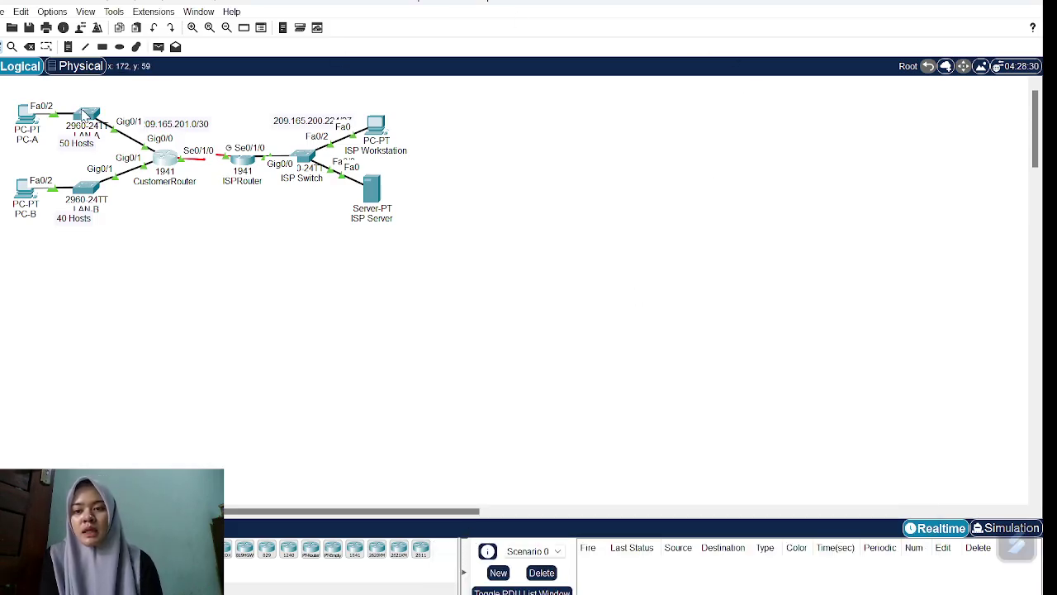
left_click(86, 114)
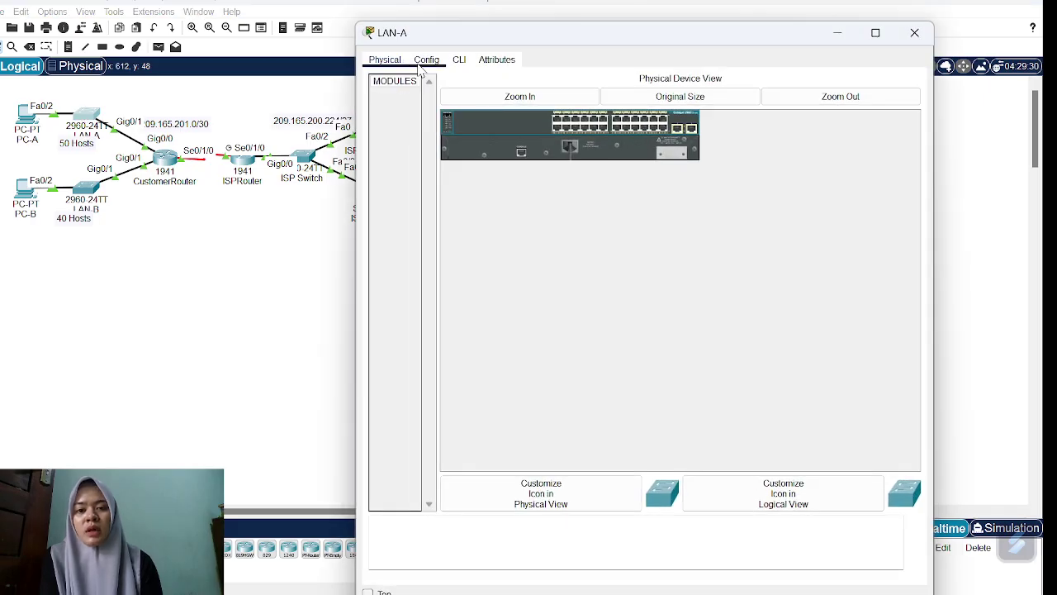
left_click(457, 60)
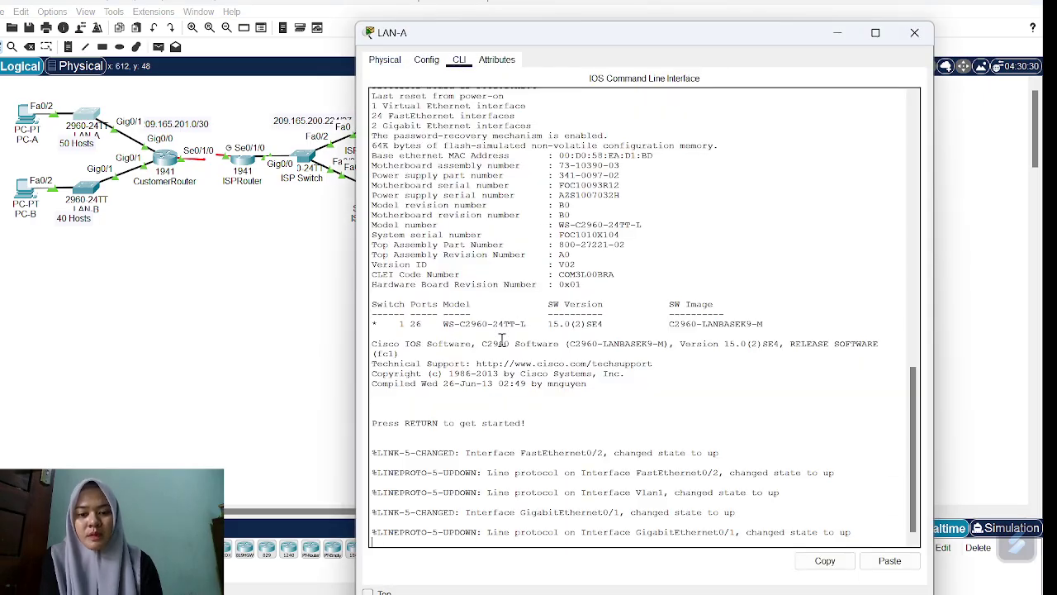
scroll(502, 342, "up", 15)
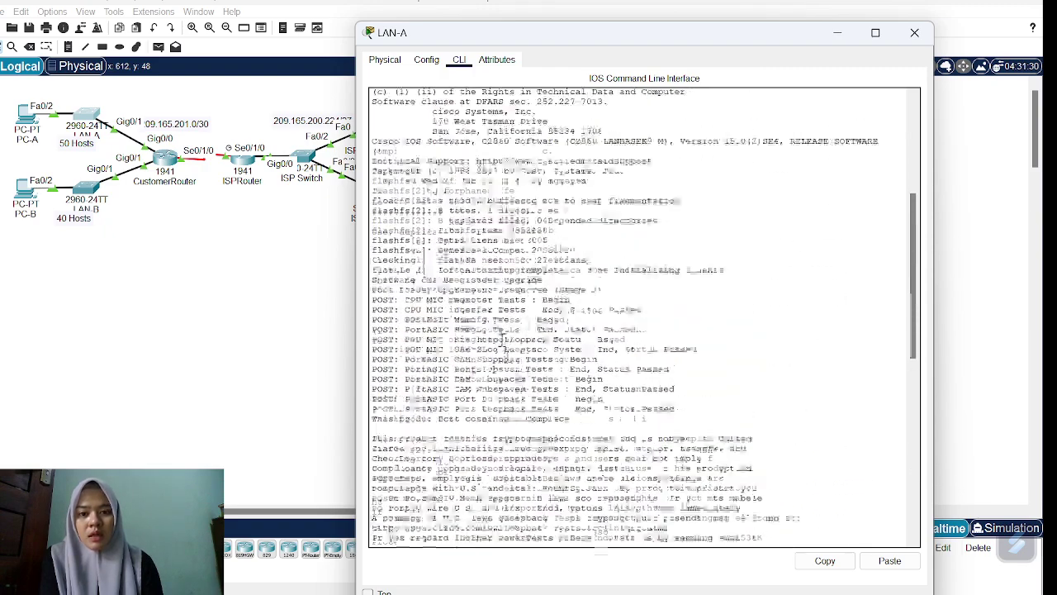
scroll(502, 342, "down", 15)
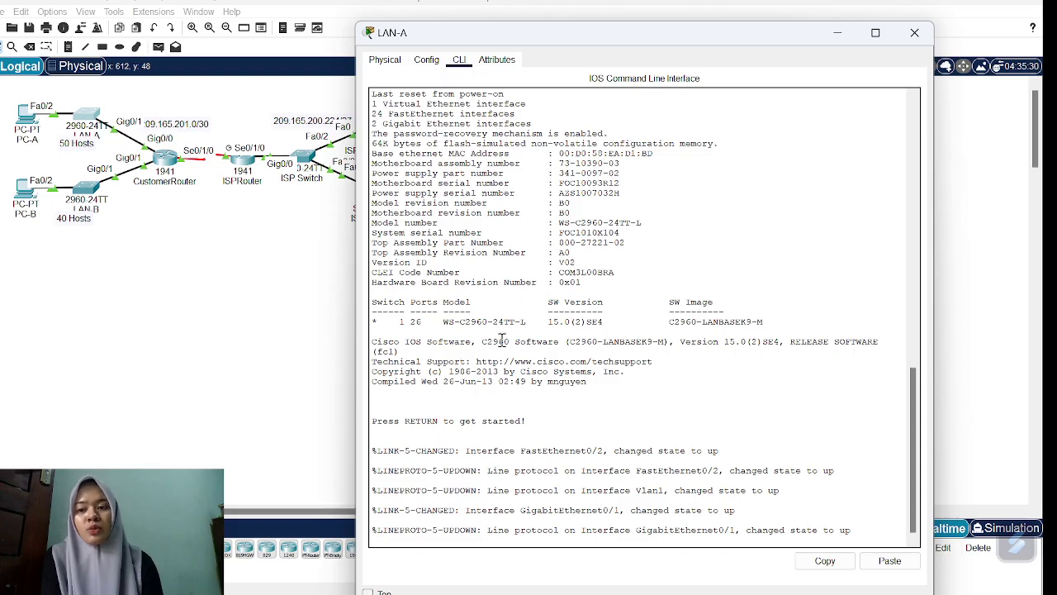
left_click(914, 32)
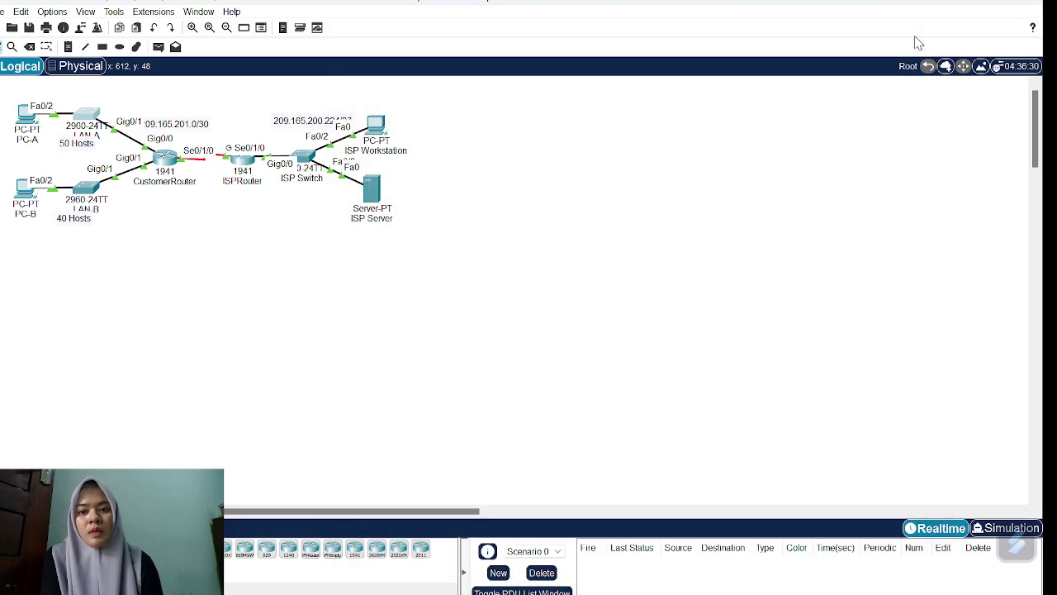
Open PC-A's IP Configuration to view its static IPv4 address, subnet mask and default gateway.
left_click(25, 123)
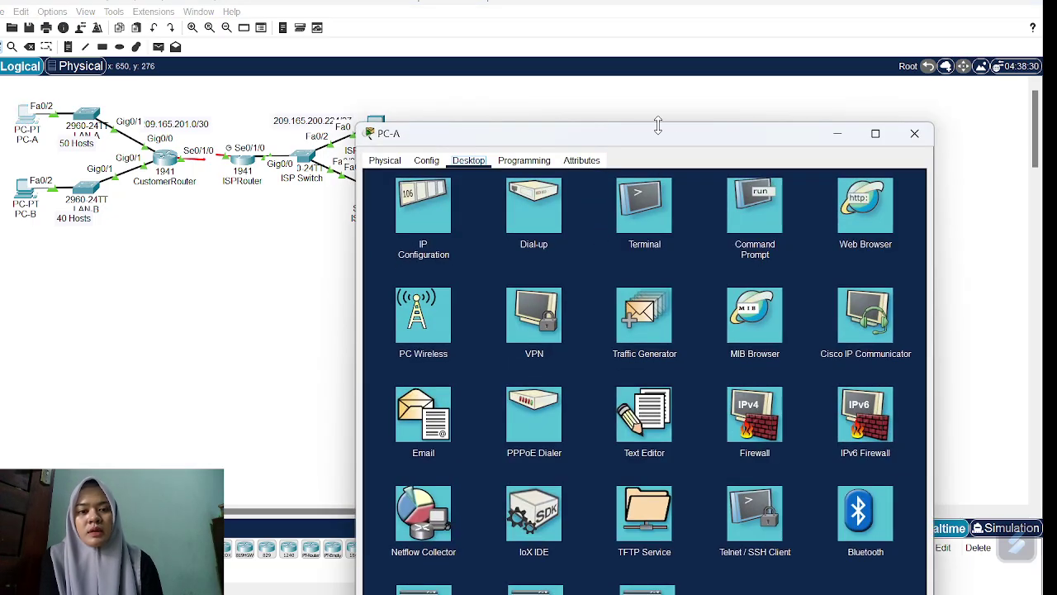
left_click_drag(653, 124, 608, 49)
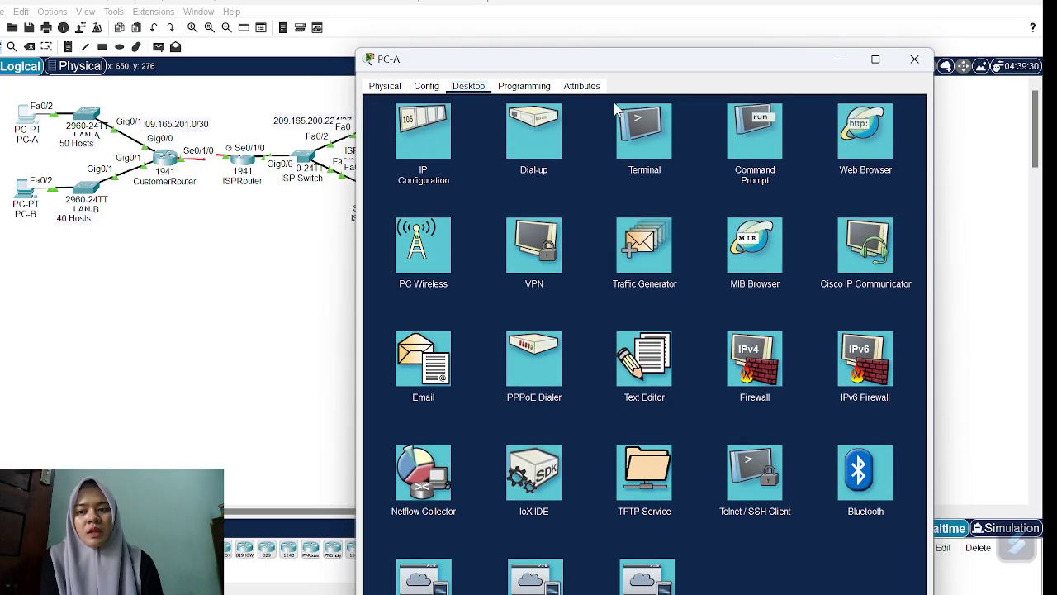
left_click(425, 134)
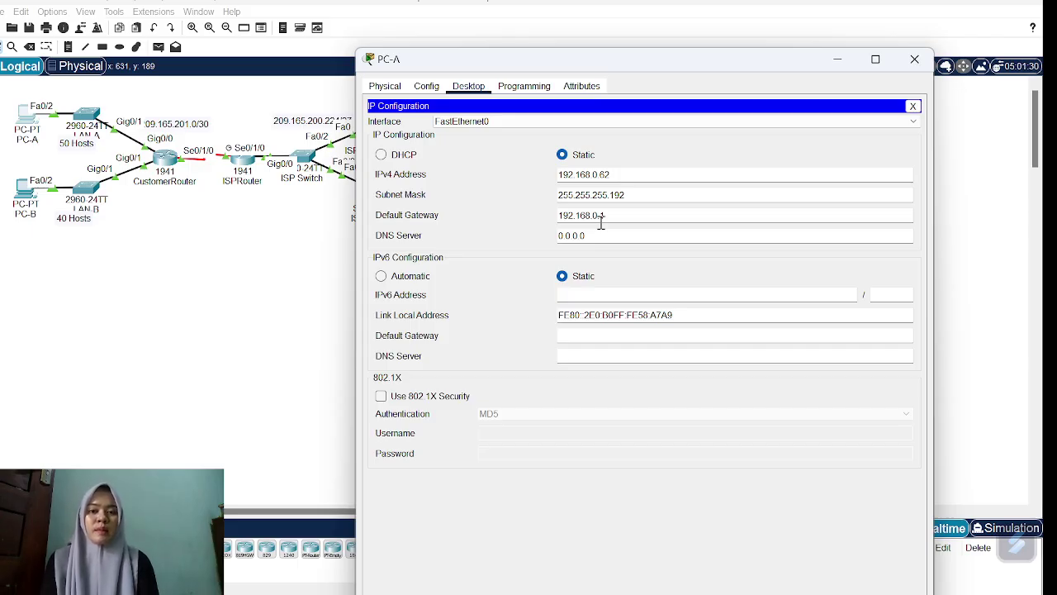
Close PC-A's window, then check the results of the PT Activity and examine its assessment items.
left_click(914, 59)
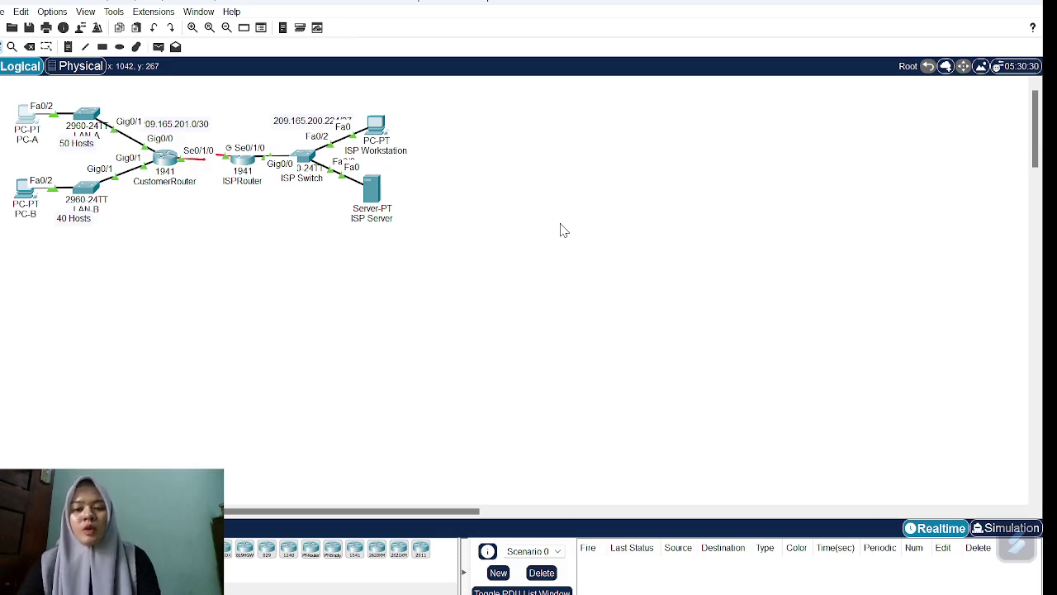
mouse_move(686, 590)
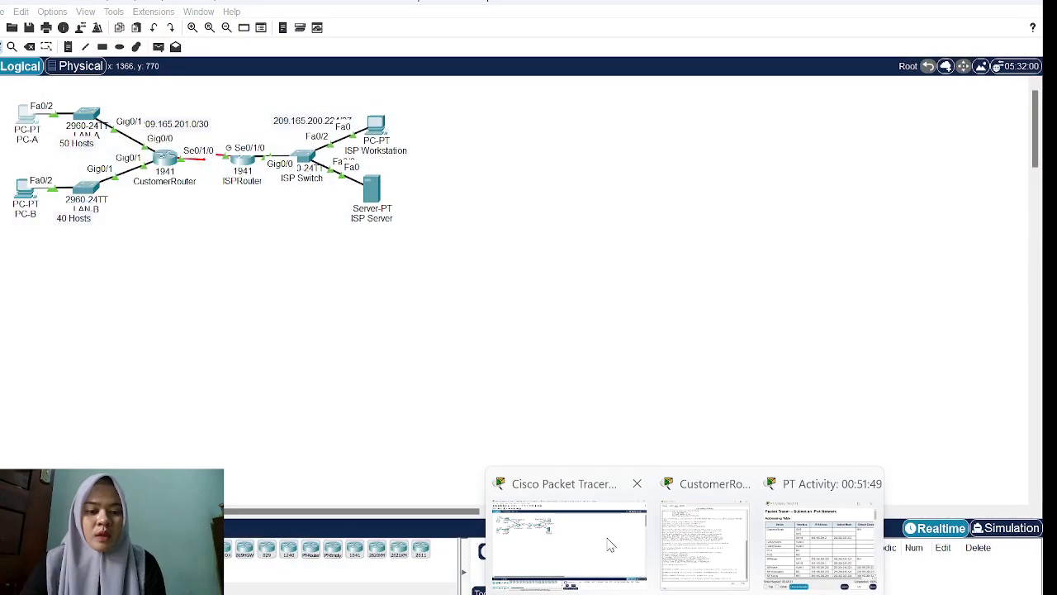
left_click(609, 544)
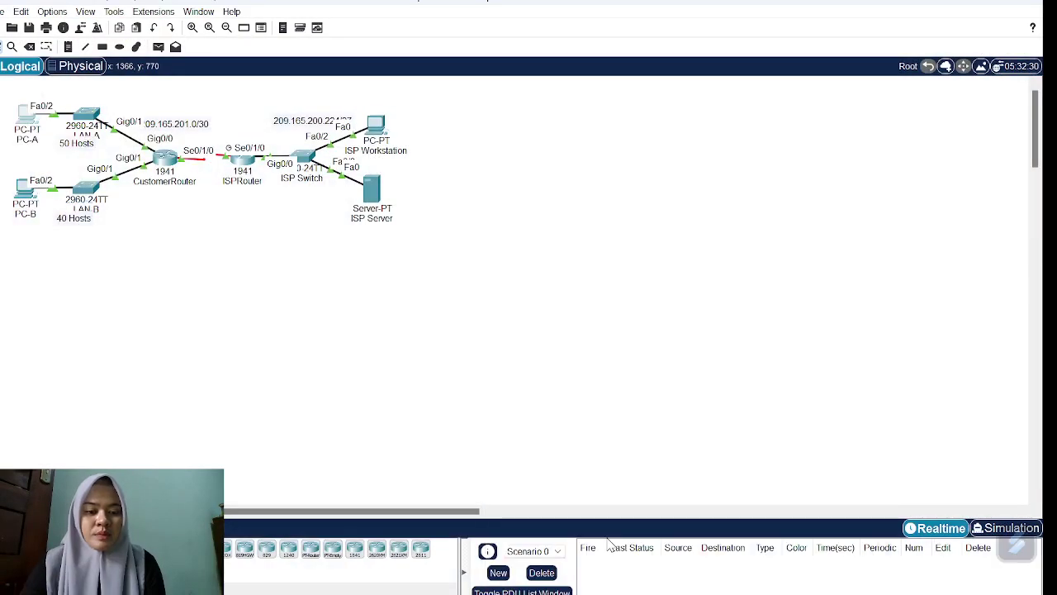
mouse_move(684, 591)
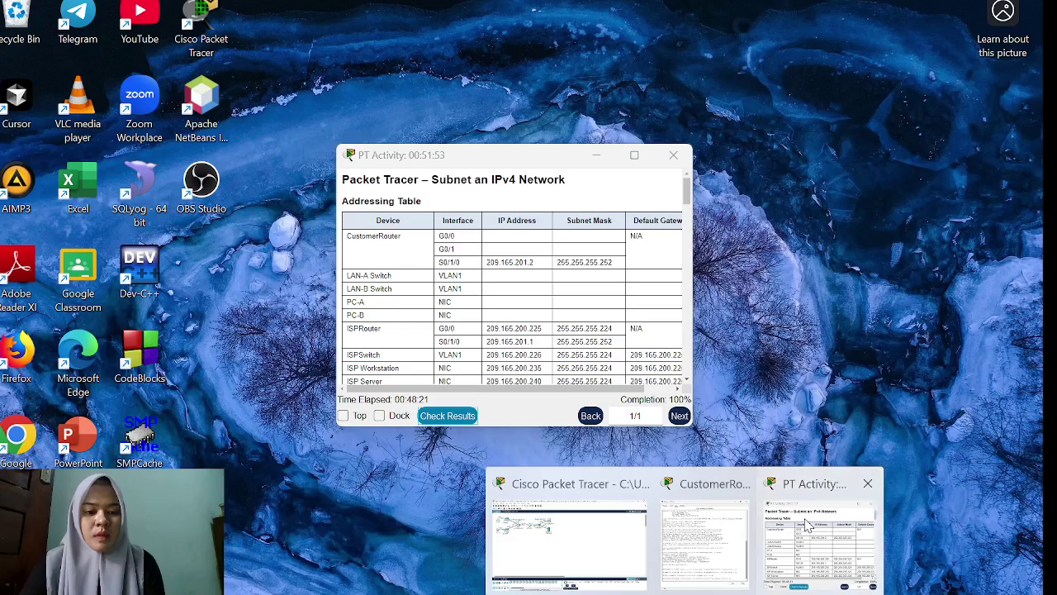
left_click(809, 525)
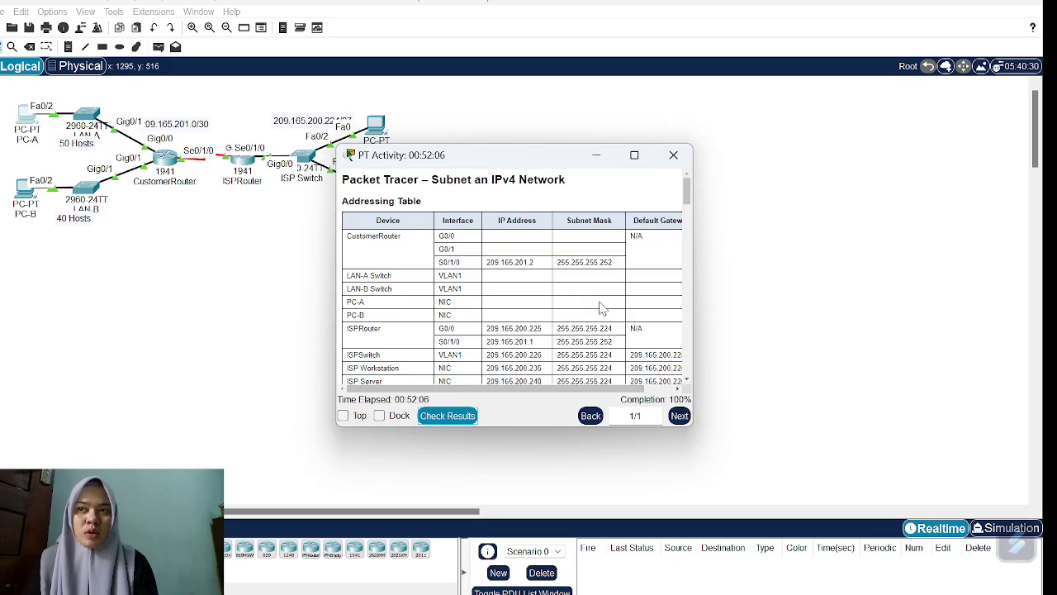
left_click(448, 418)
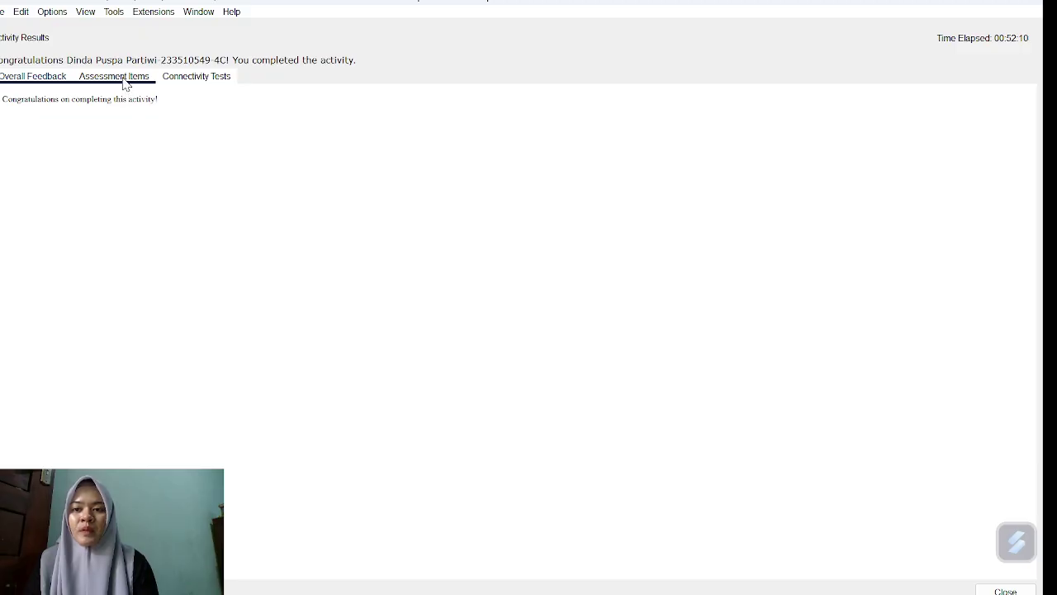
left_click(124, 84)
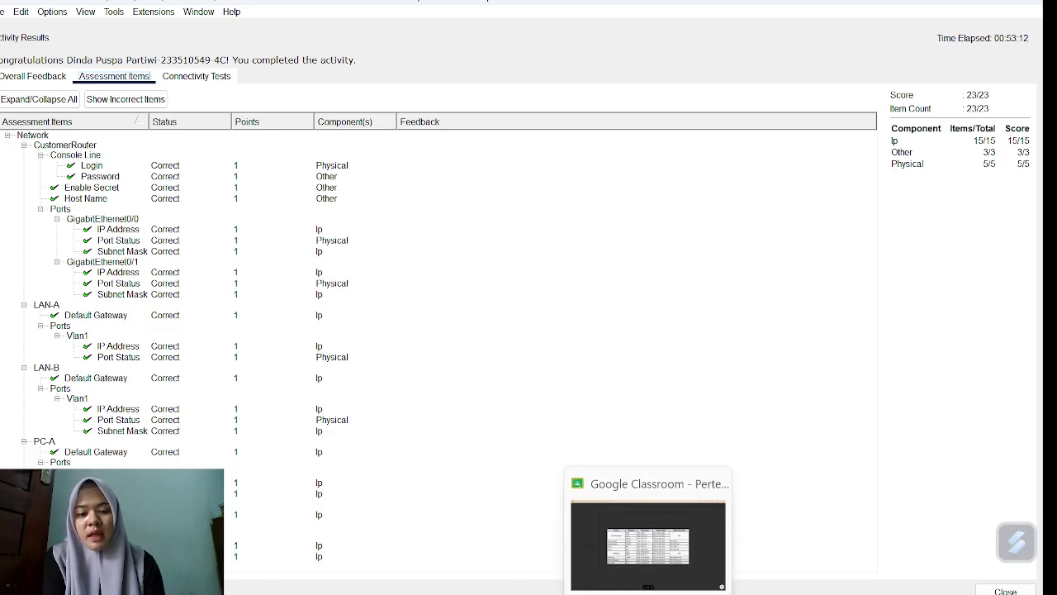
Switch to Google Classroom to consult the "Ketentuan IP Address.jpg" addressing table, and return to the Packet Tracer topology with the activity results closed.
left_click(640, 570)
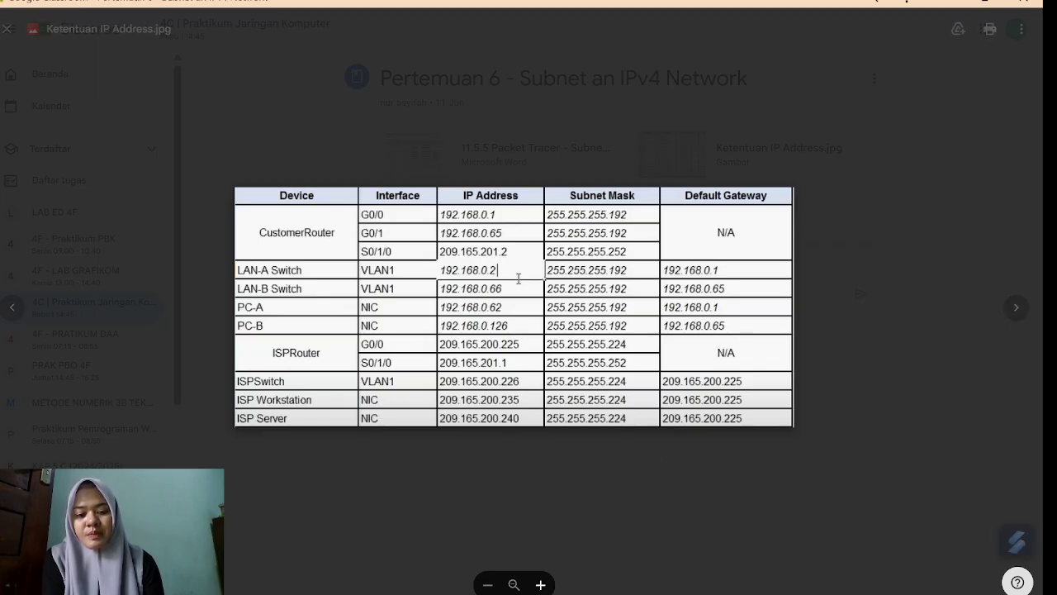
mouse_move(653, 588)
left_click(652, 570)
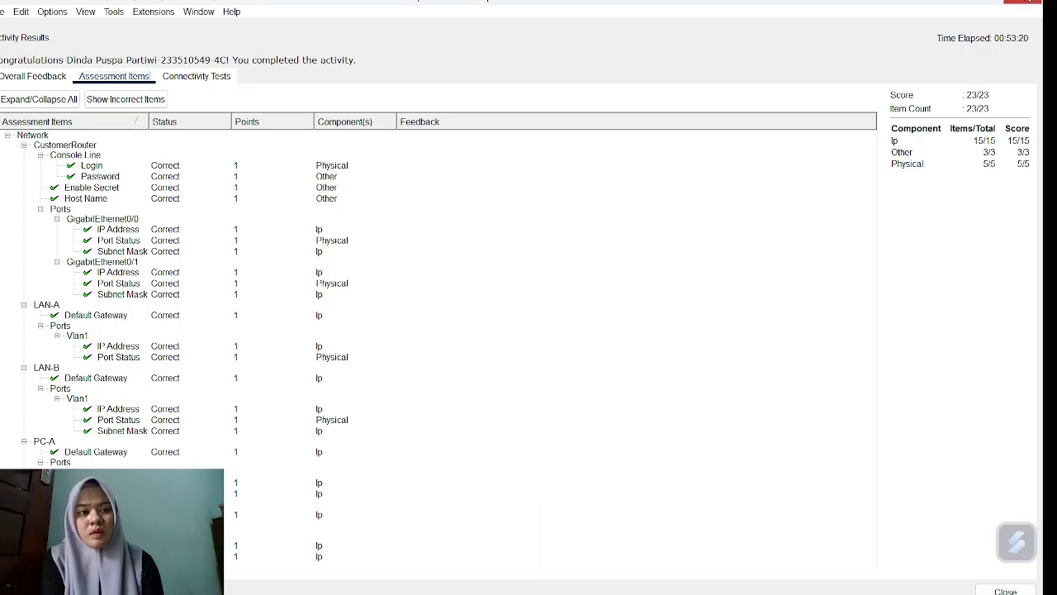
left_click(1024, 2)
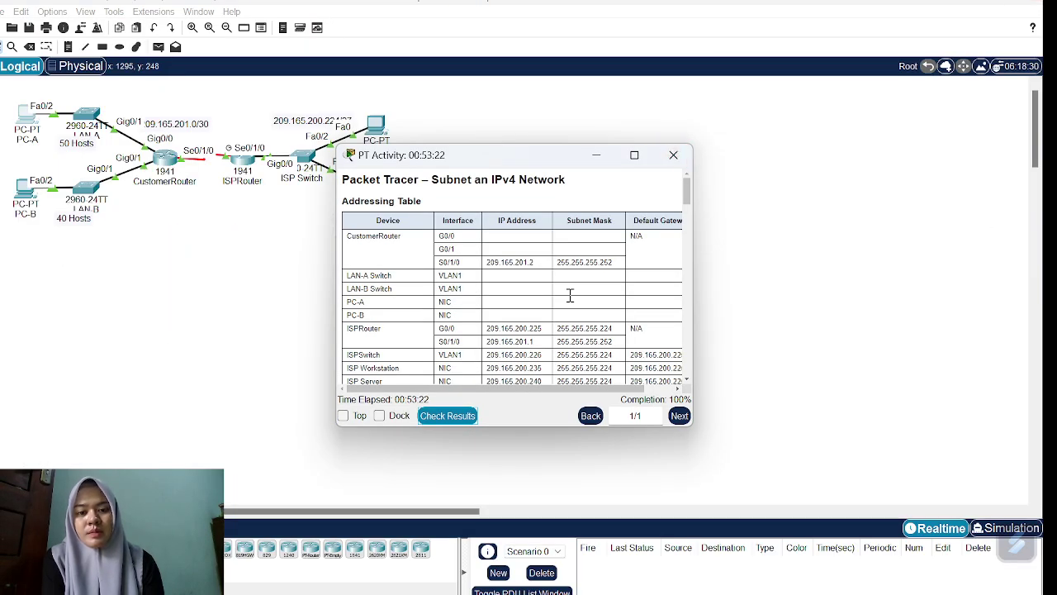
left_click(597, 156)
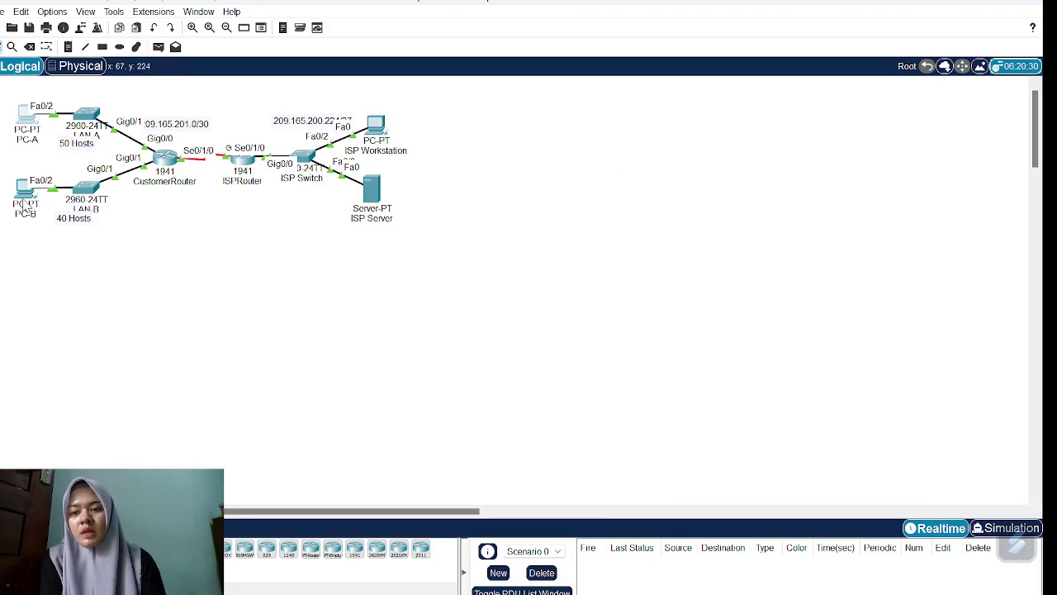
Open PC-B's IP Configuration to view its static IPv4 address, subnet mask and default gateway, and close the PC-B window.
left_click(26, 201)
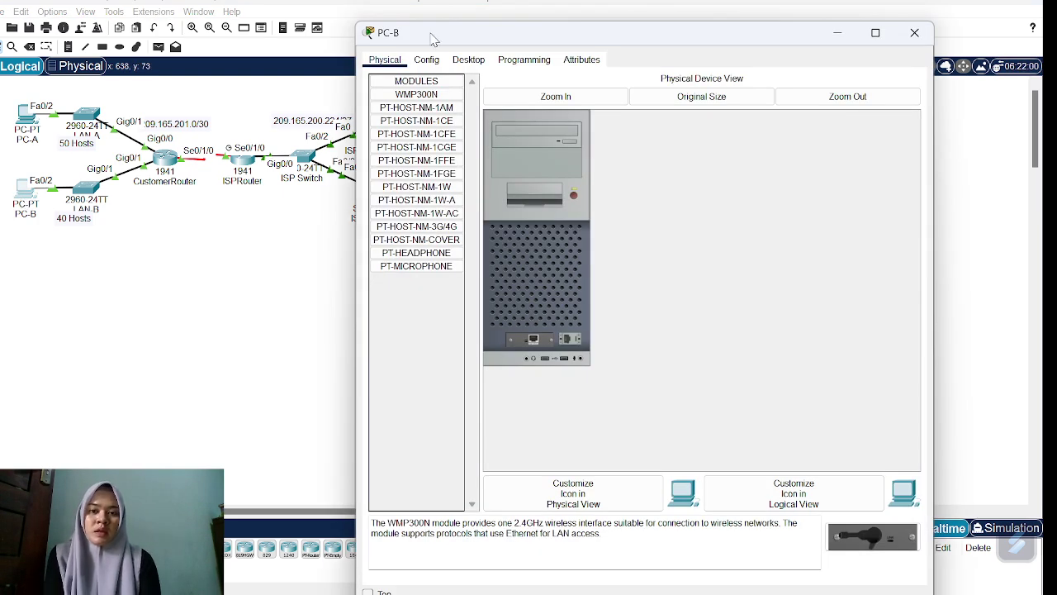
left_click(482, 64)
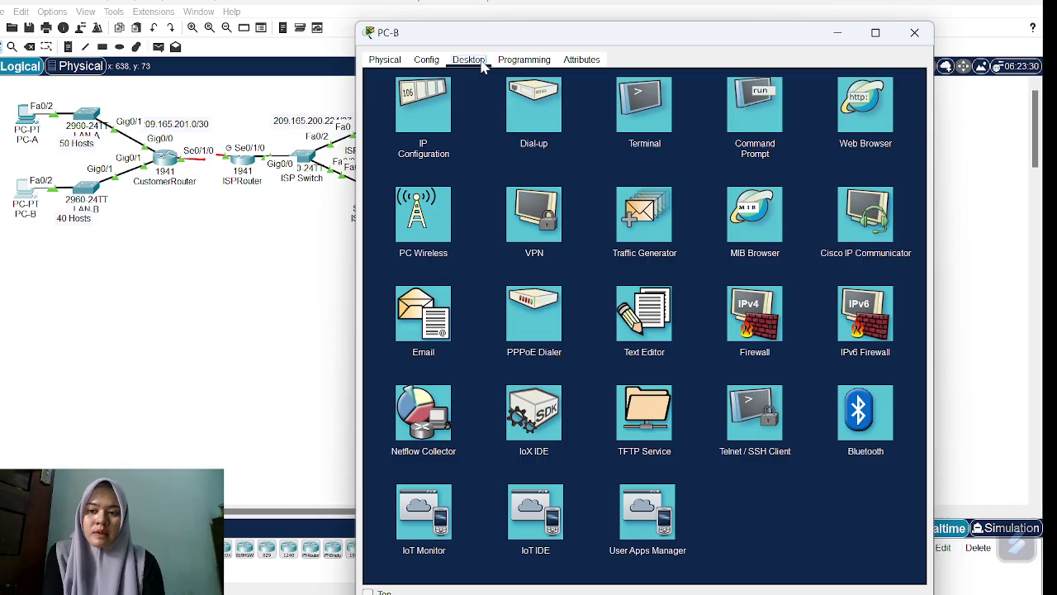
left_click(421, 120)
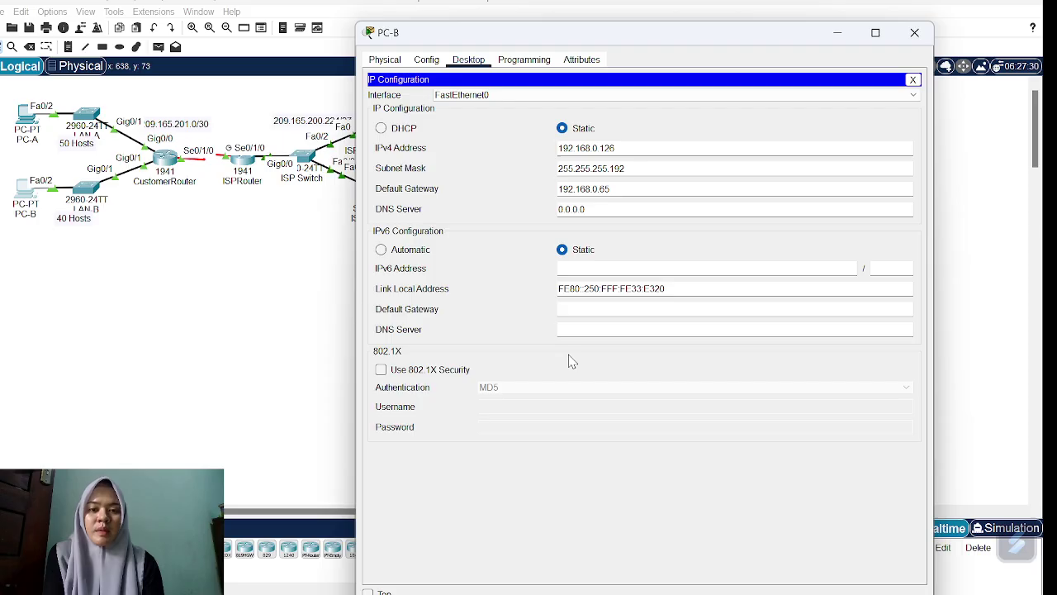
left_click(915, 34)
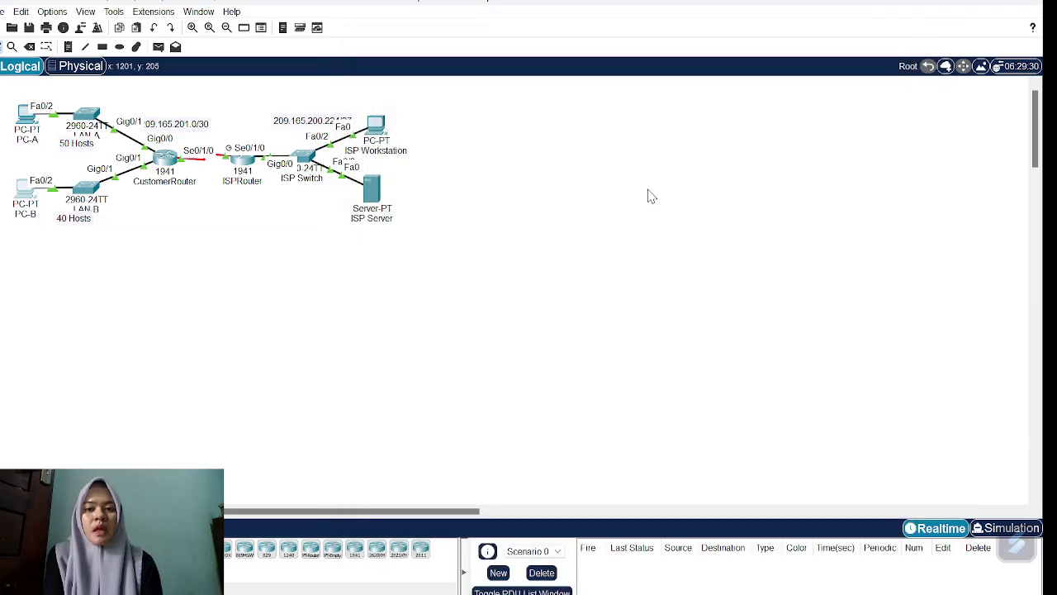